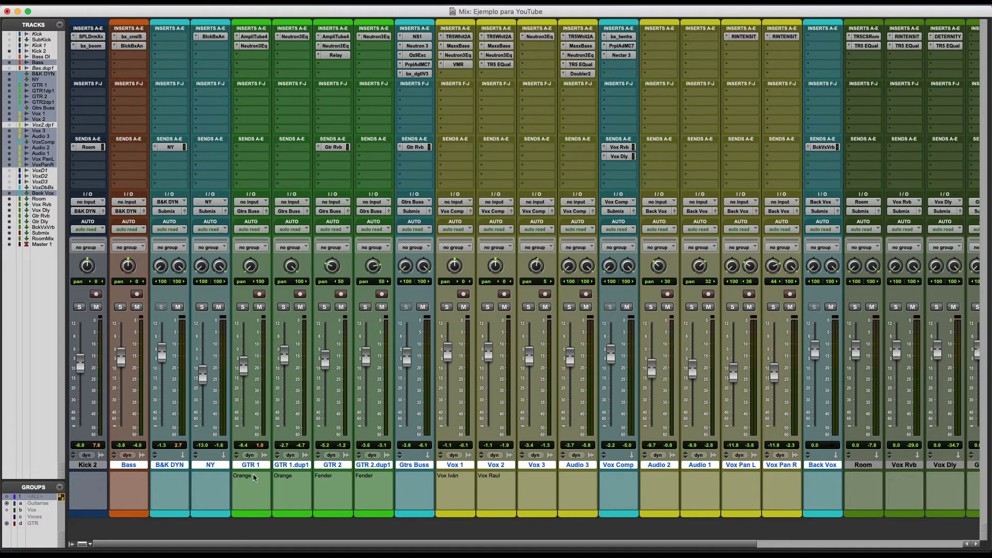
Solo the four guitar tracks and compare playback with the Neutron equalizers on GTR 2 and GTR 2.dup1 bypassed and active
{"action": "left_click", "coordinate": [291, 464]}
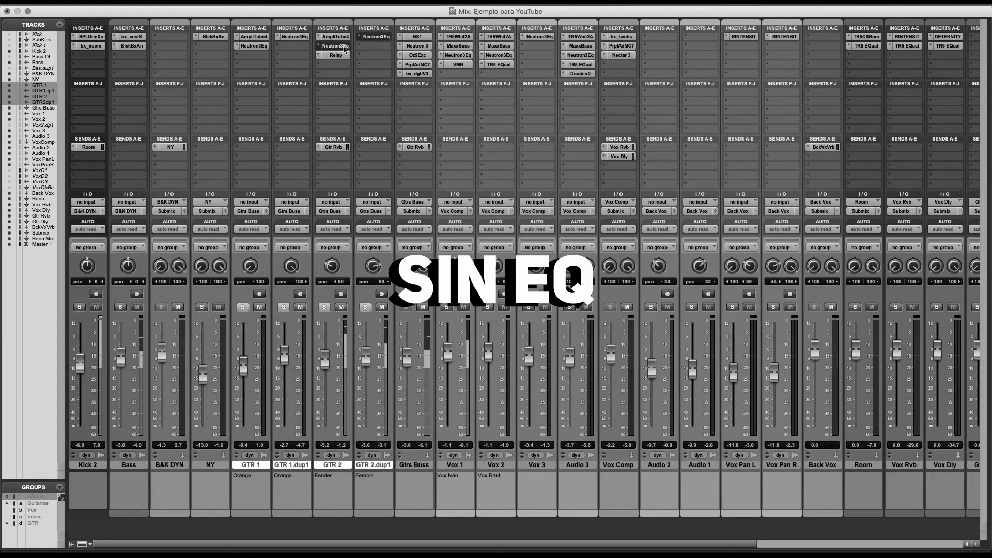
{"action": "left_click", "coordinate": [374, 37], "text": "super"}
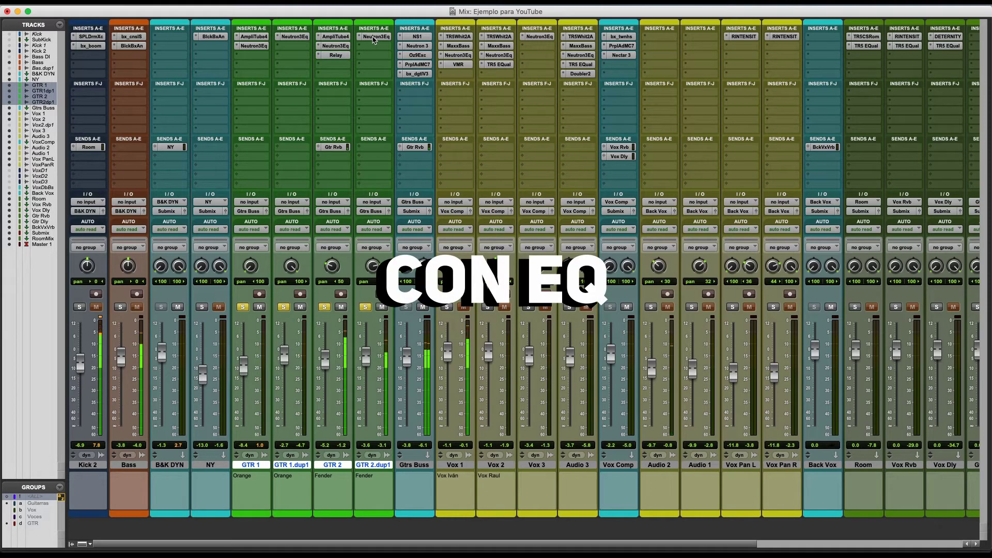
{"action": "left_click", "coordinate": [374, 37], "text": "super"}
{"action": "left_click", "coordinate": [338, 46], "text": "super"}
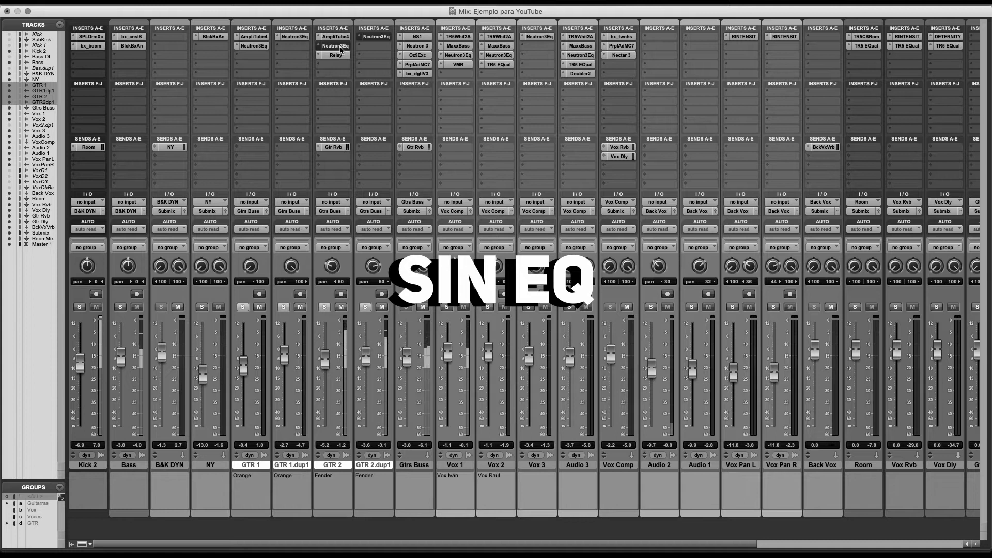
{"action": "left_click", "coordinate": [338, 46], "text": "super"}
{"action": "left_click", "coordinate": [373, 36], "text": "super"}
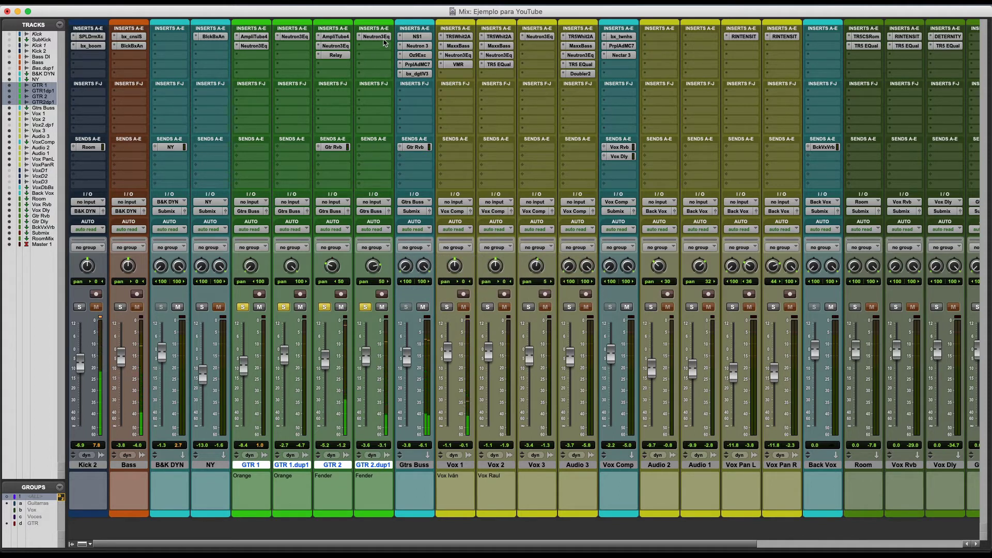
Examine the Neutron 3 Equalizer curves on GTR 2 and GTR 2.dup1, closing each plug-in window
{"action": "left_click", "coordinate": [335, 46]}
{"action": "left_click_drag", "start_coordinate": [475, 143], "coordinate": [438, 124]}
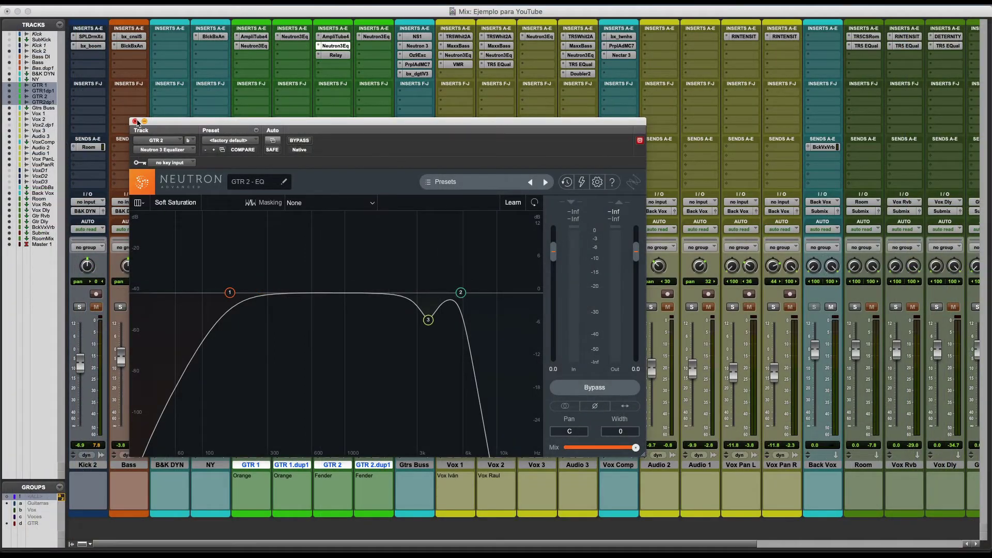
{"action": "left_click", "coordinate": [114, 20]}
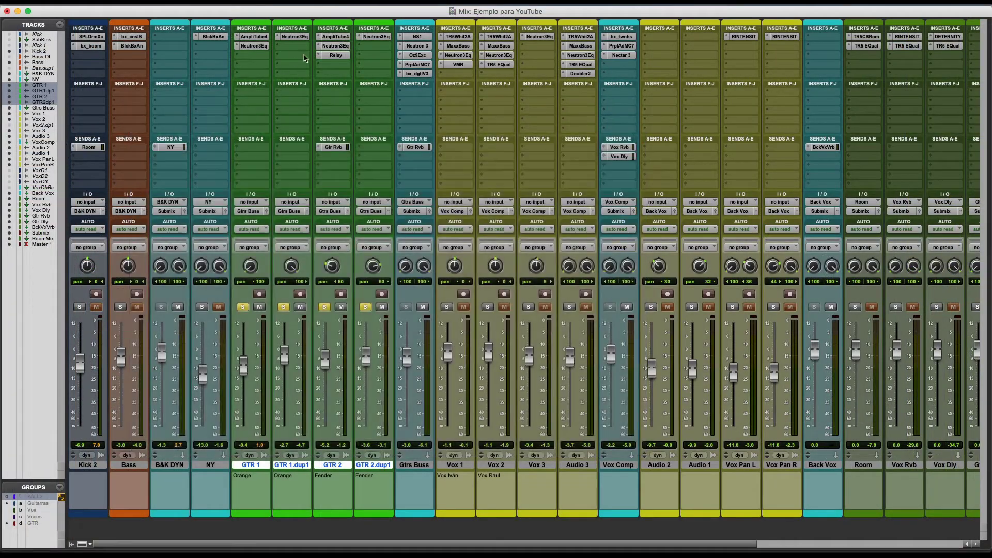
{"action": "left_click", "coordinate": [377, 37]}
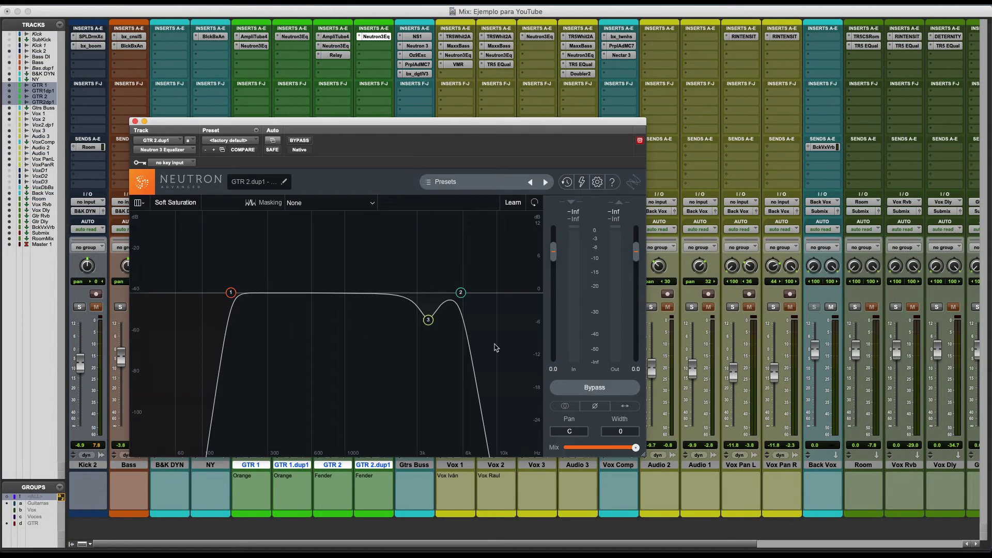
{"action": "left_click", "coordinate": [136, 121]}
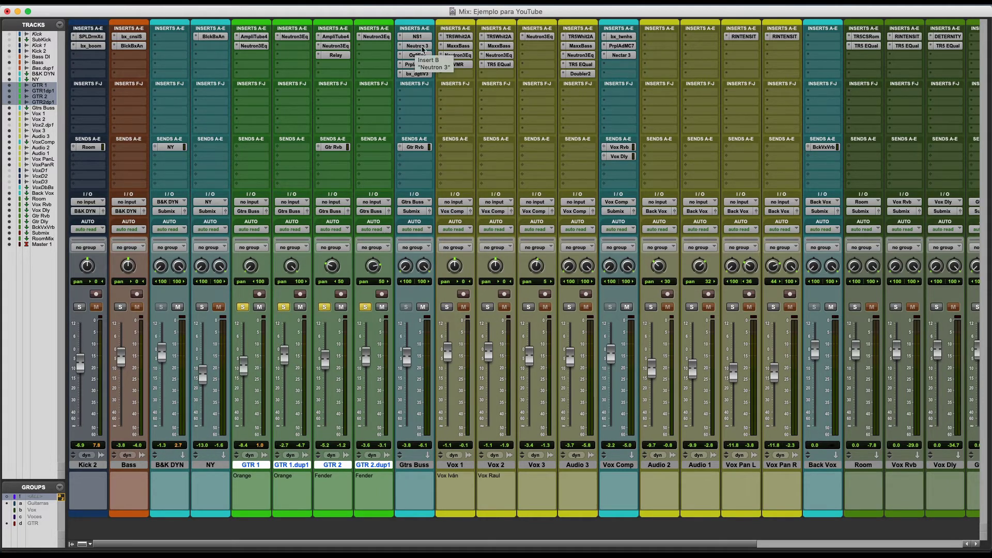
Play the guitars and compare the Gtrs Buss with its Neutron 3 and Ozone Exciter inserts active and bypassed
{"action": "key", "text": "space"}
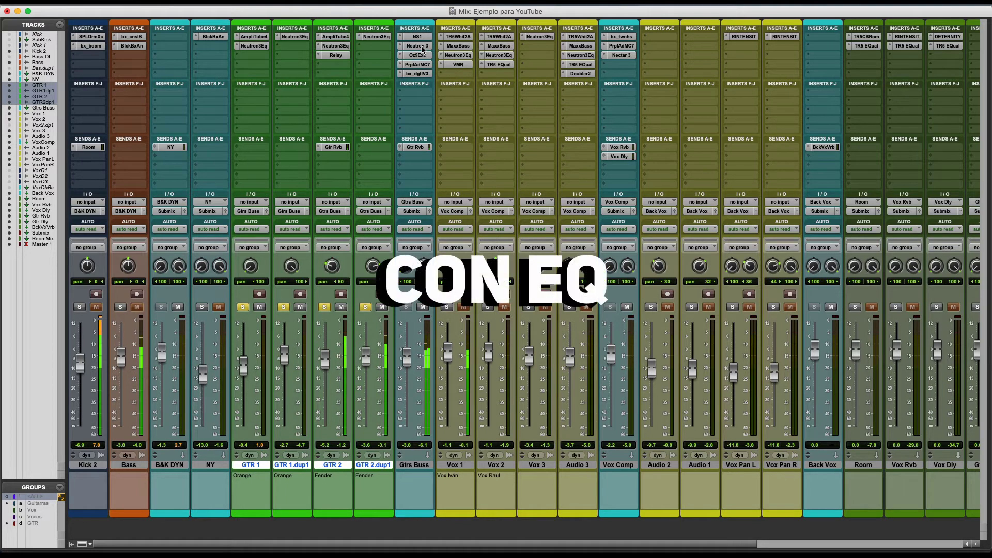
{"action": "left_click", "coordinate": [420, 46], "text": "super"}
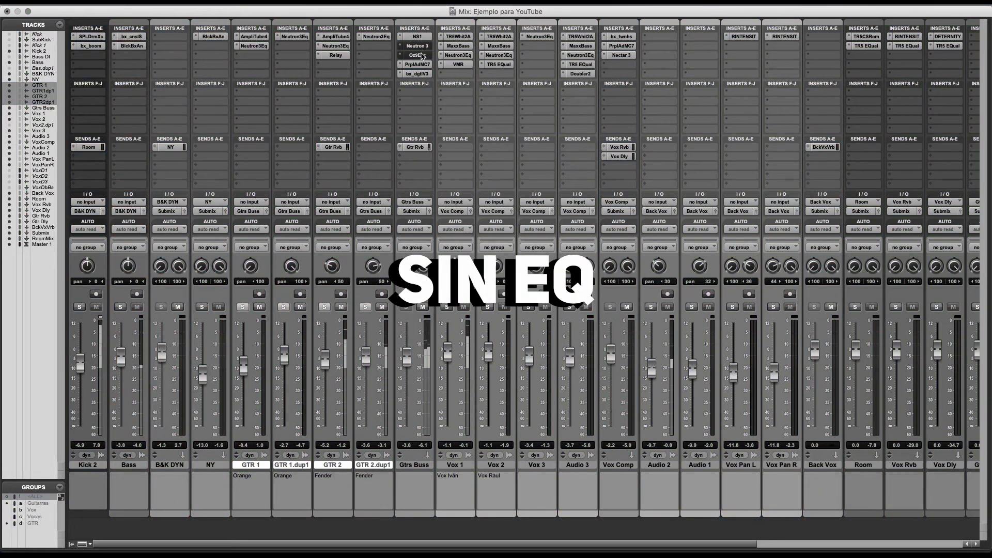
{"action": "left_click", "coordinate": [421, 48], "text": "super"}
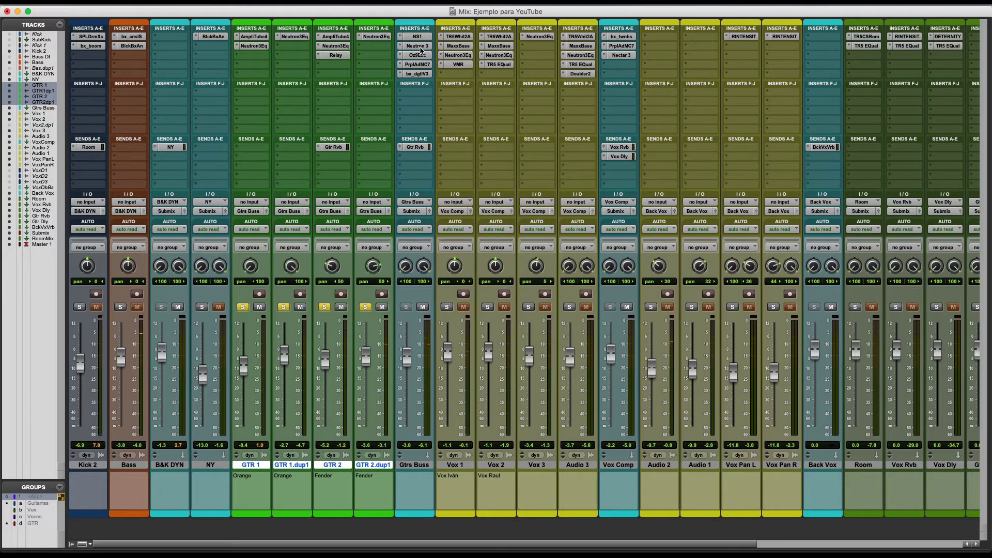
Examine the Neutron 3 equalizer curve and the Ozone 9 Exciter settings on the Gtrs Buss
{"action": "left_click", "coordinate": [417, 47]}
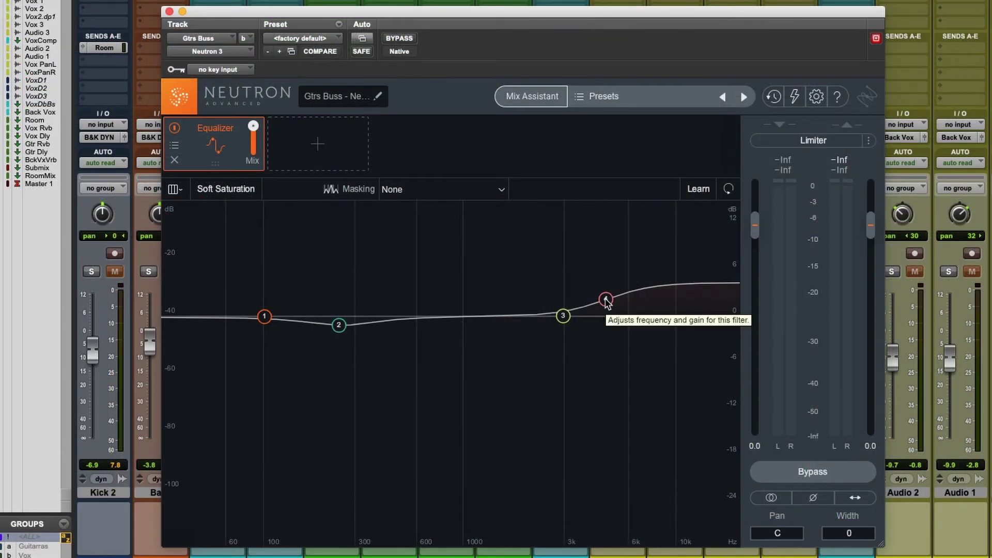
{"action": "left_click", "coordinate": [785, 179]}
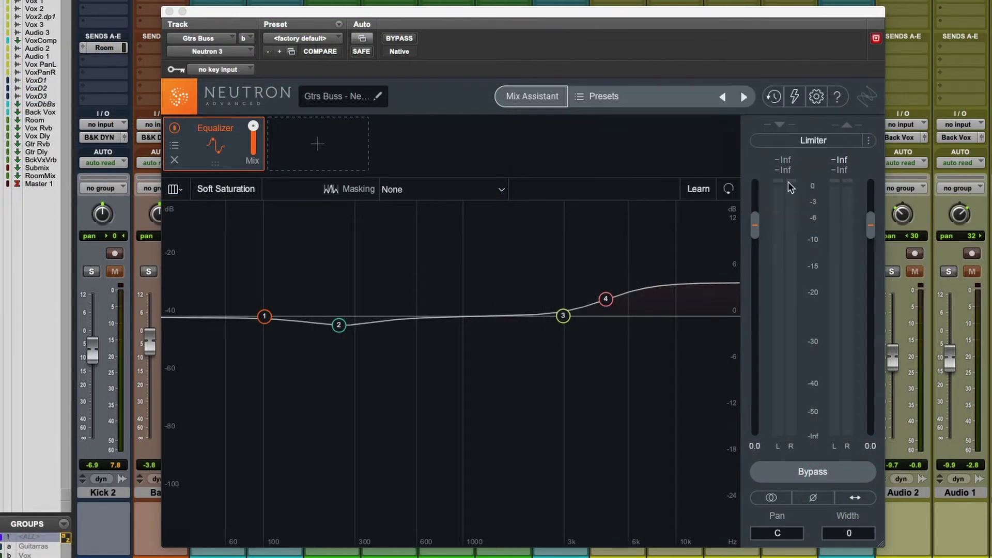
{"action": "left_click", "coordinate": [169, 12]}
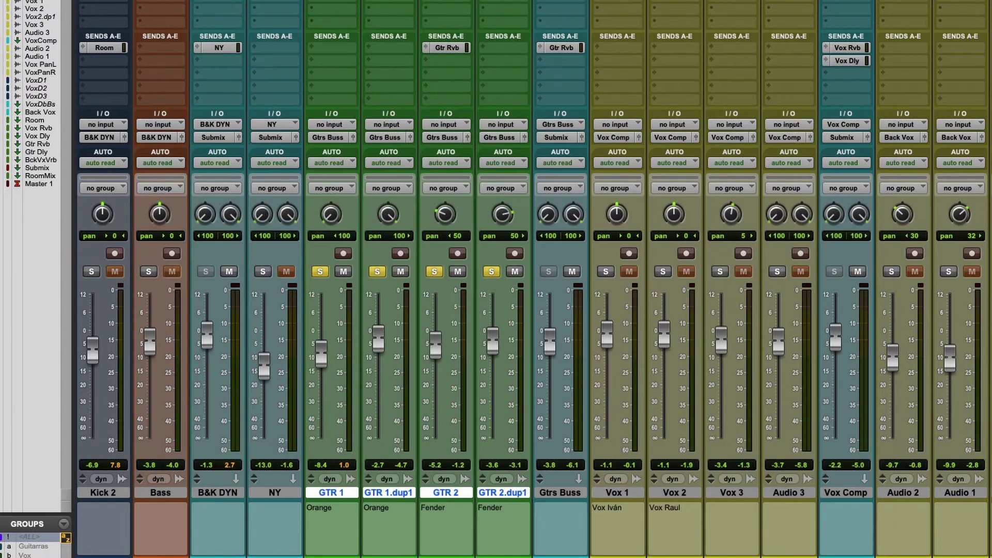
{"action": "left_click", "coordinate": [532, 11]}
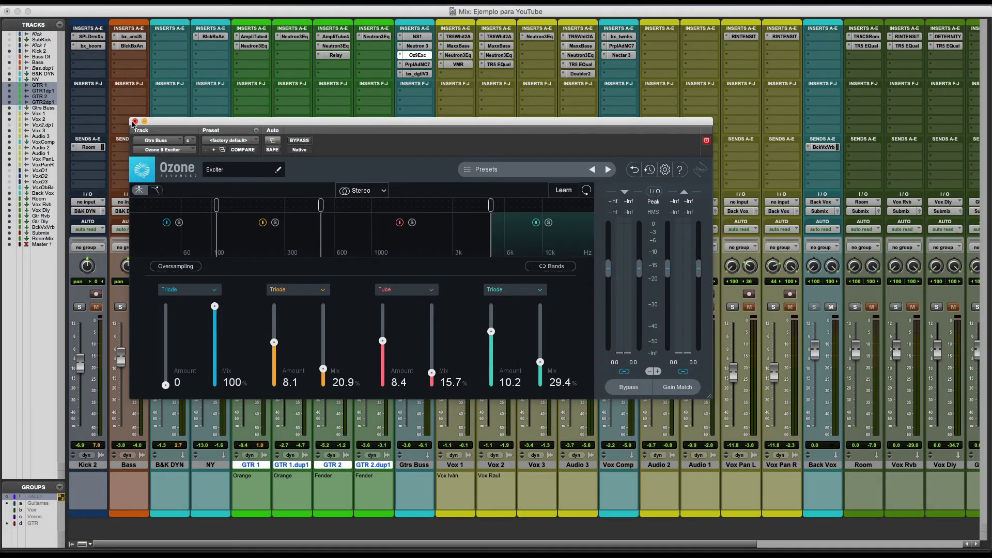
{"action": "left_click", "coordinate": [134, 122]}
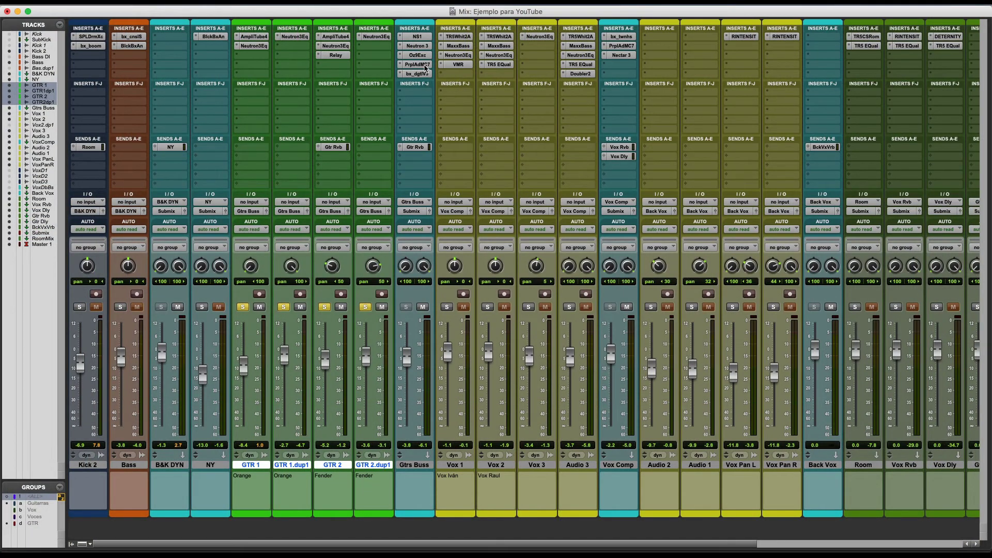
Select the tracks from Vox 1 through Audio 3 and solo them
{"action": "scroll", "coordinate": [392, 306], "scroll_direction": "right", "scroll_amount": 1}
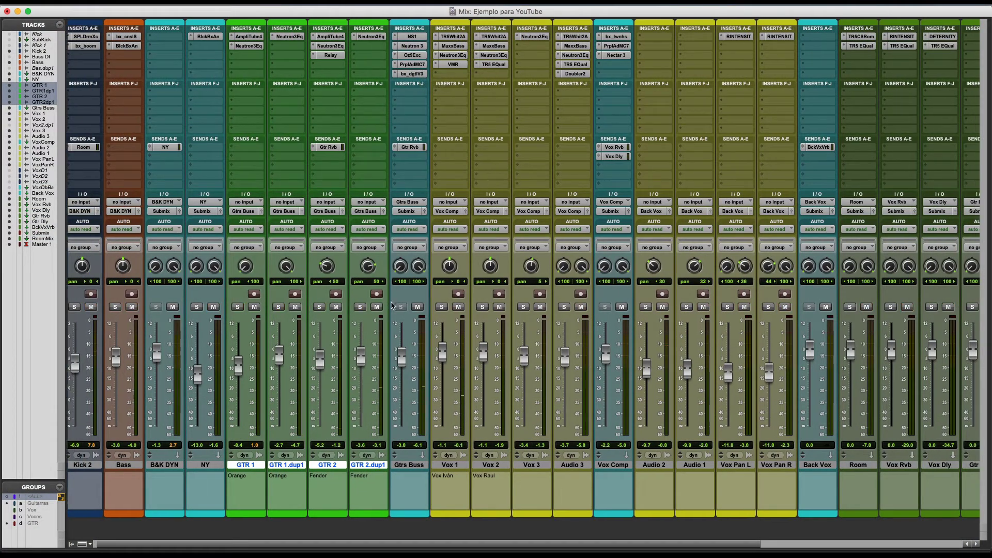
{"action": "scroll", "coordinate": [391, 306], "scroll_direction": "right", "scroll_amount": 5}
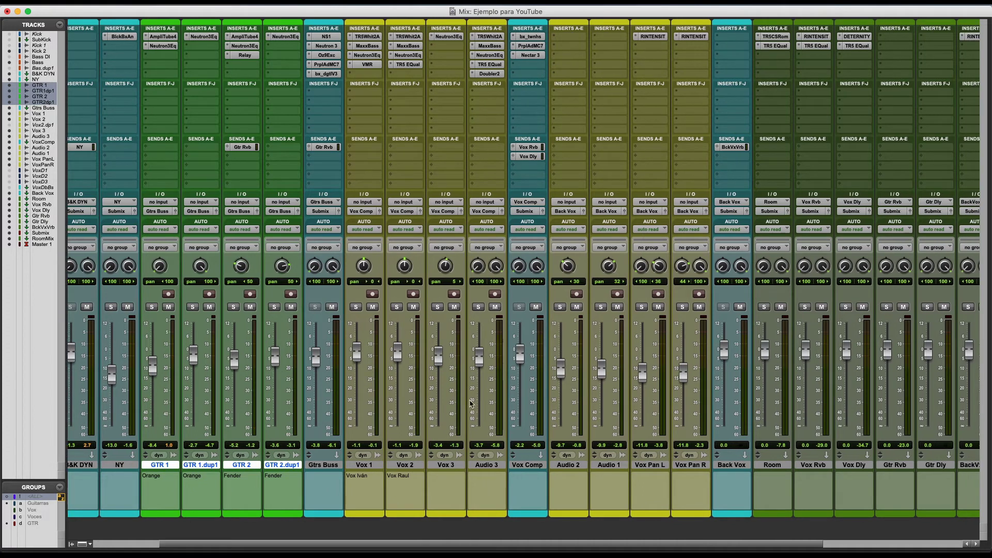
{"action": "left_click", "coordinate": [484, 465]}
{"action": "left_click", "coordinate": [370, 466], "text": "shift"}
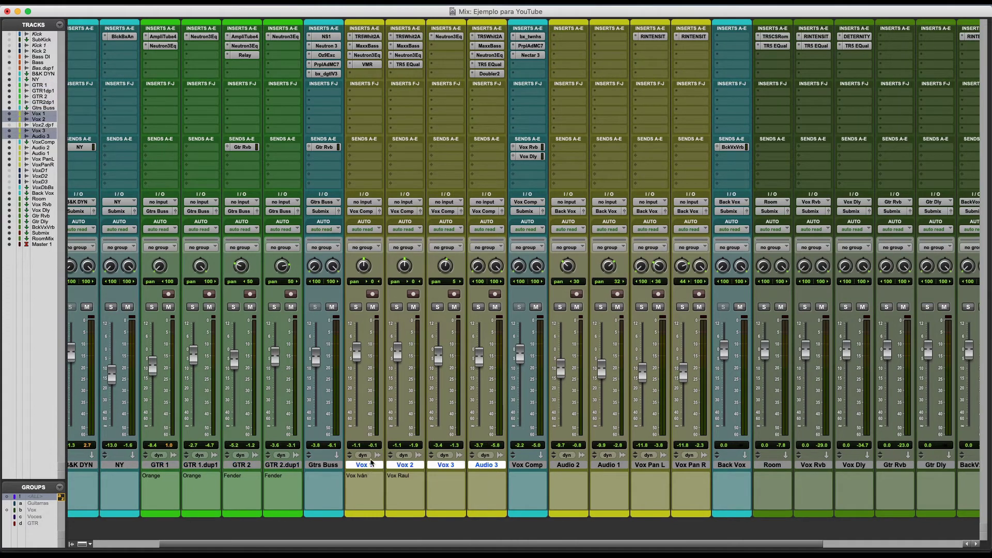
{"action": "left_click", "coordinate": [356, 307]}
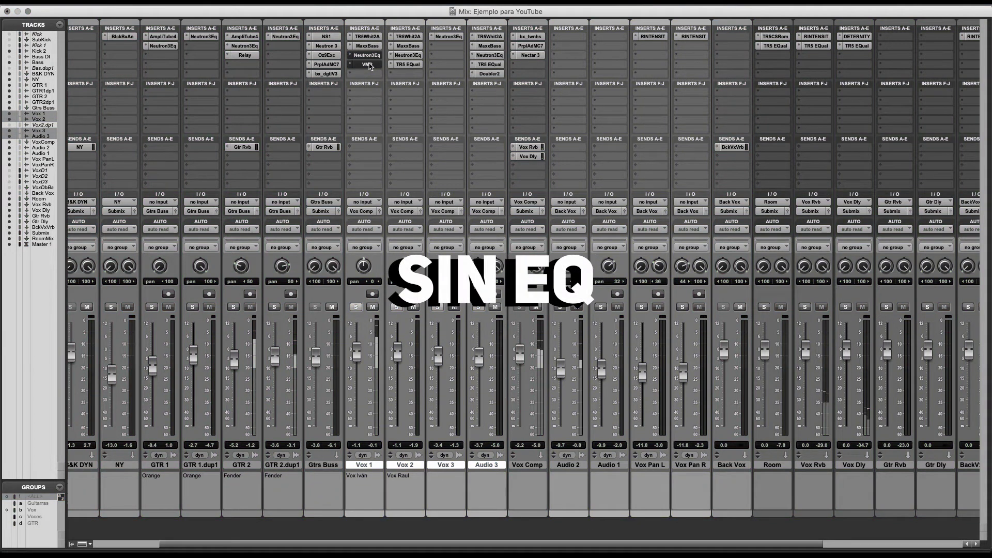
Compare the lead vocals with the Neutron equalizer and VMR inserts on Vox 1 active and bypassed
{"action": "left_click", "coordinate": [369, 56], "text": "super"}
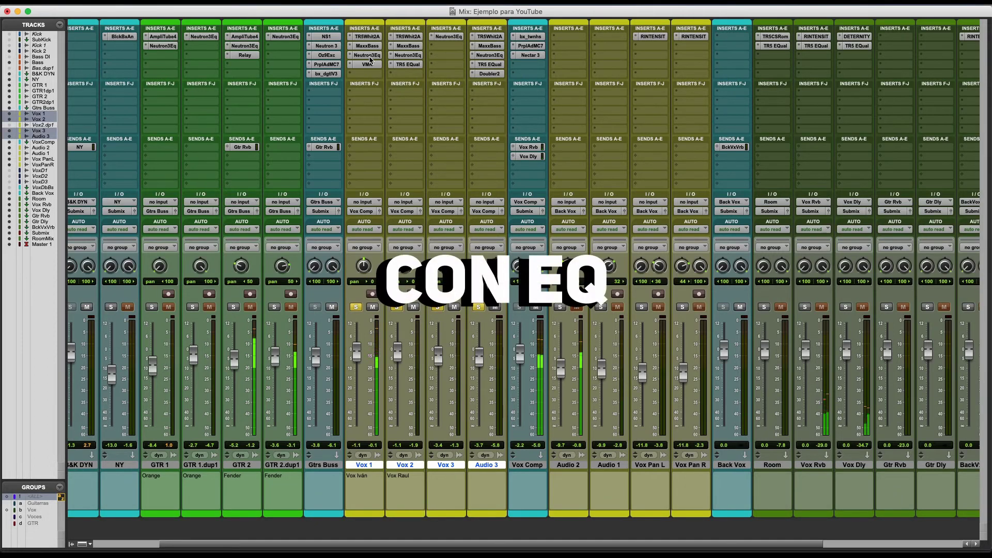
{"action": "left_click", "coordinate": [370, 64], "text": "super"}
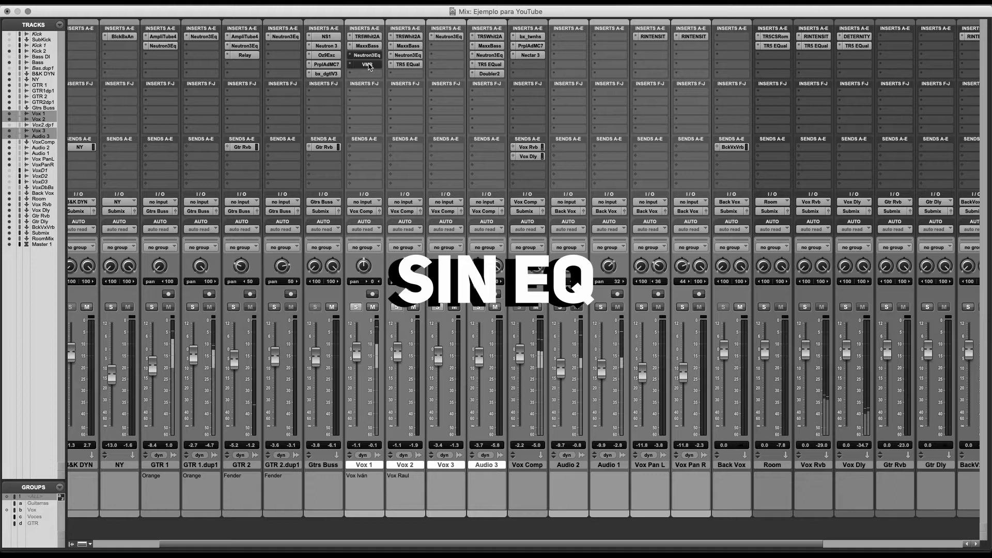
{"action": "left_click", "coordinate": [368, 64], "text": "super"}
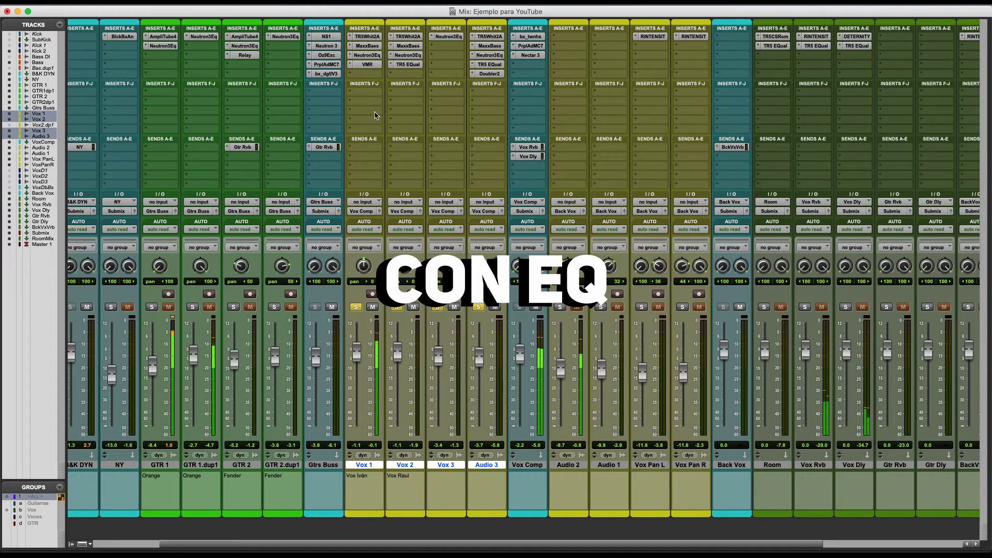
Examine the Neutron 3 Equalizer curve on Vox 1, including the settings of its high-shelf band
{"action": "left_click", "coordinate": [369, 56]}
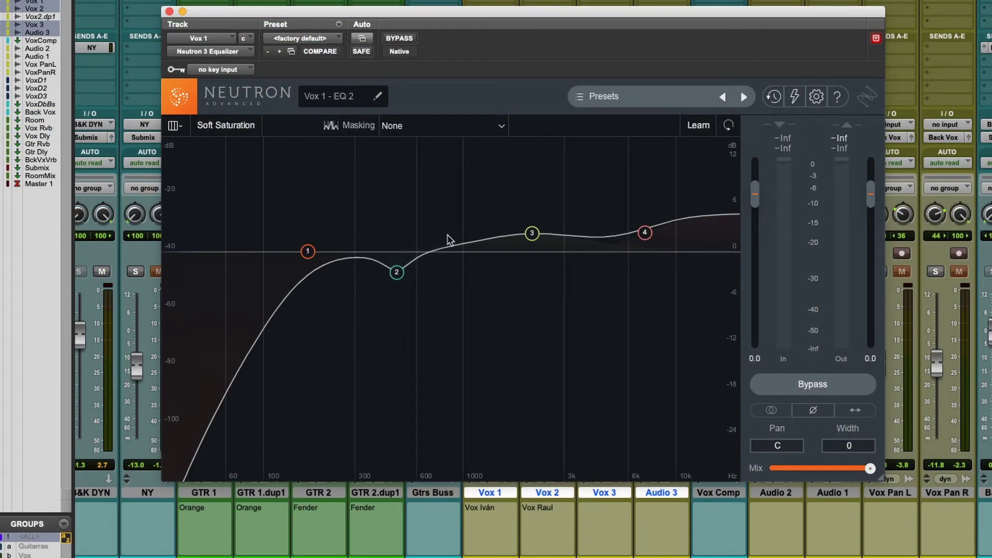
{"action": "left_click", "coordinate": [645, 233]}
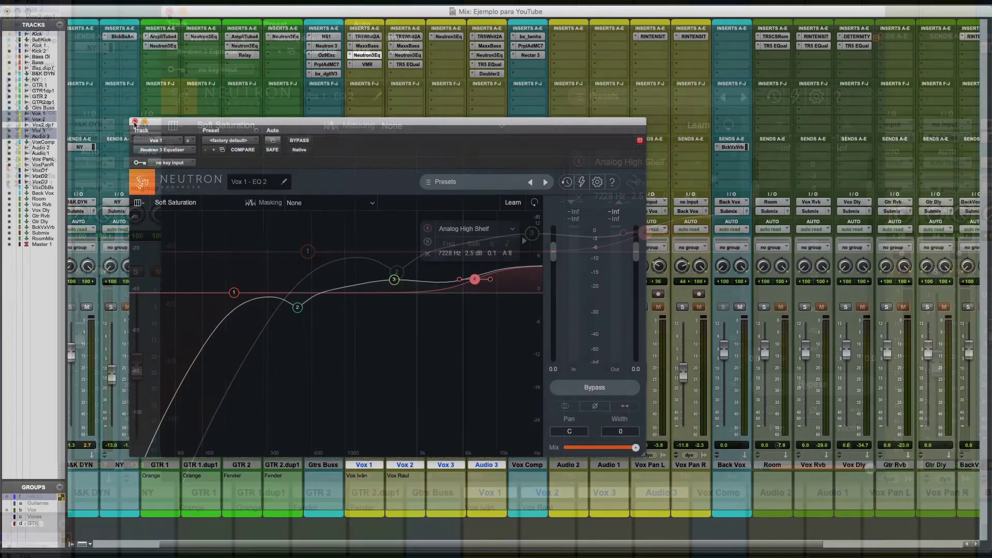
{"action": "left_click", "coordinate": [134, 122]}
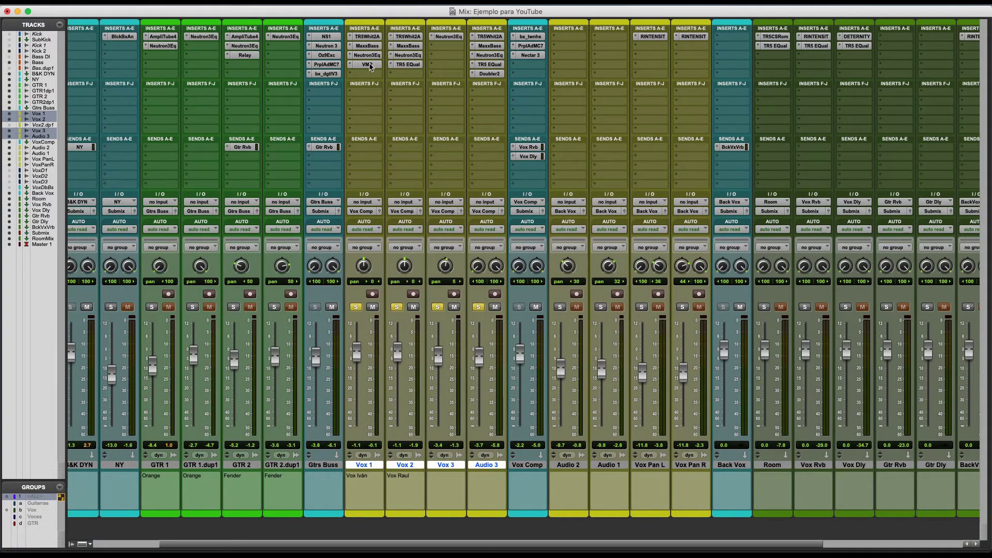
Examine the Custom Series Lift module in the Virtual Mix Rack insert on Vox 1
{"action": "left_click", "coordinate": [368, 65]}
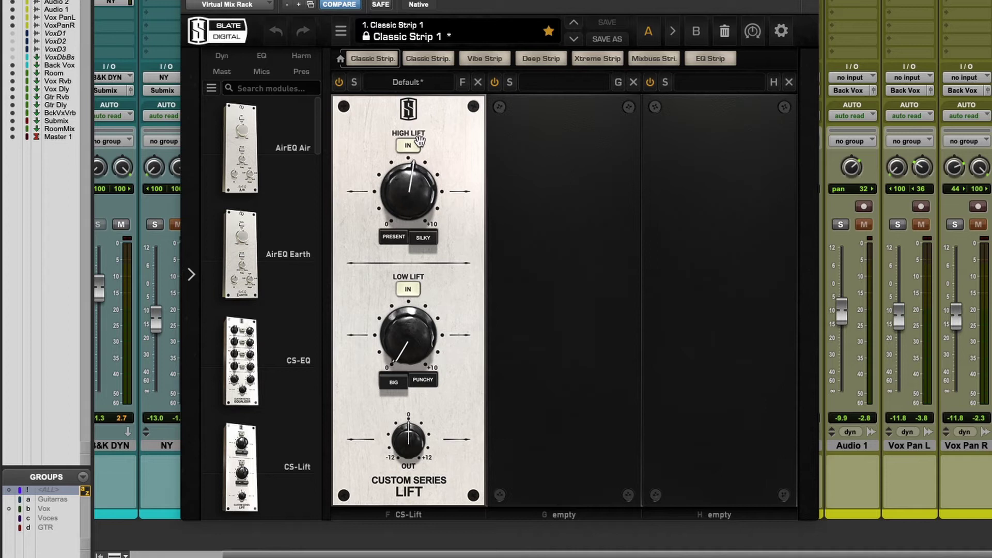
{"action": "left_click", "coordinate": [338, 84]}
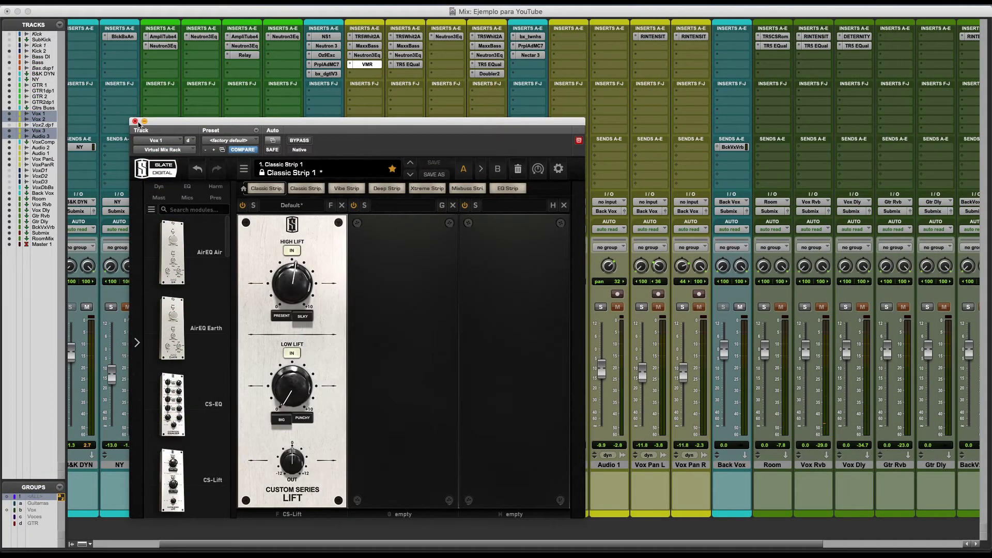
{"action": "left_click", "coordinate": [135, 121]}
Unsolo the selected vocal tracks from Vox 1 through Audio 3
{"action": "left_click", "coordinate": [355, 307]}
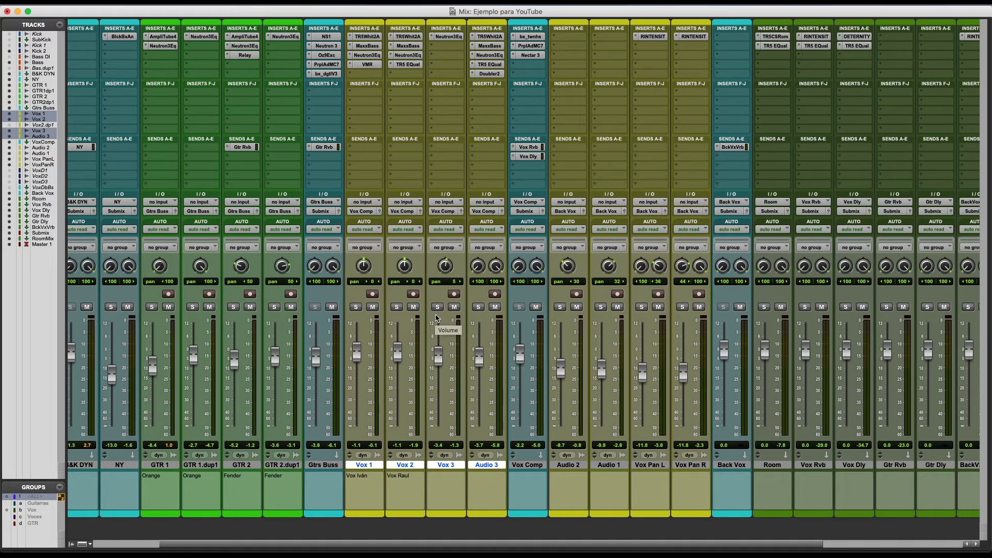
{"action": "scroll", "coordinate": [615, 339], "scroll_direction": "left", "scroll_amount": 3}
{"action": "scroll", "coordinate": [613, 336], "scroll_direction": "left", "scroll_amount": 4}
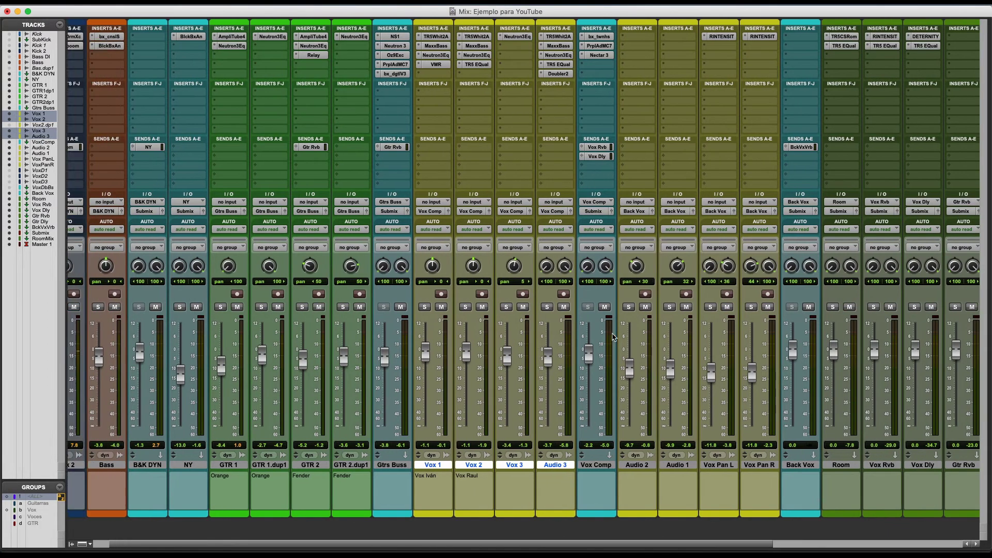
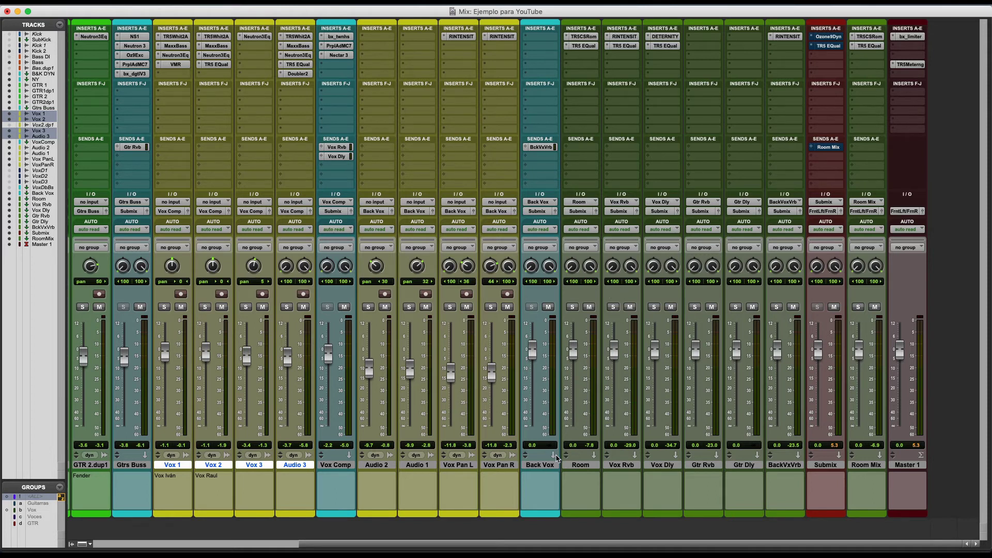
Select all the tracks from Bass through Back Vox
{"action": "left_click", "coordinate": [540, 465]}
{"action": "scroll", "coordinate": [547, 468], "scroll_direction": "left", "scroll_amount": 5}
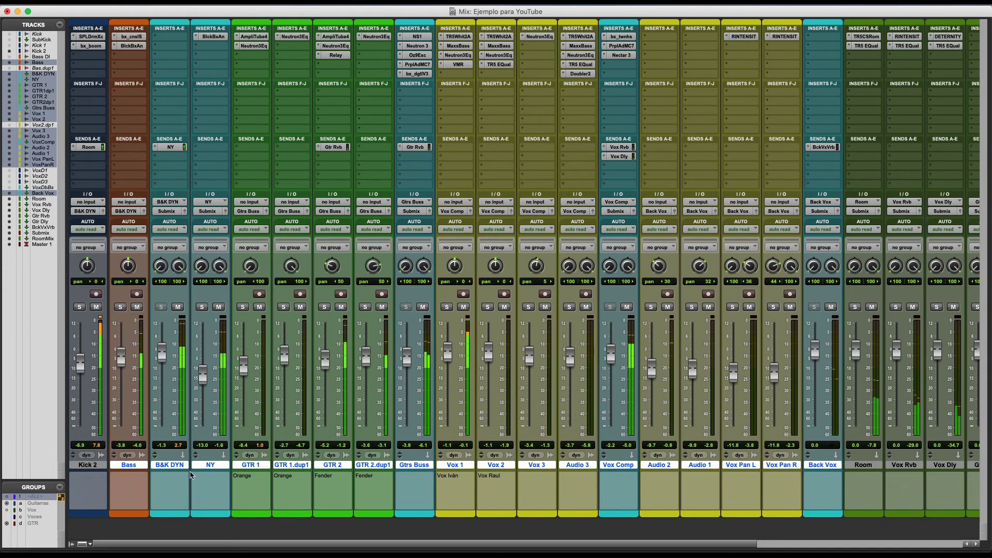
{"action": "scroll", "coordinate": [283, 456], "scroll_direction": "right", "scroll_amount": 5}
{"action": "scroll", "coordinate": [282, 456], "scroll_direction": "right", "scroll_amount": 6}
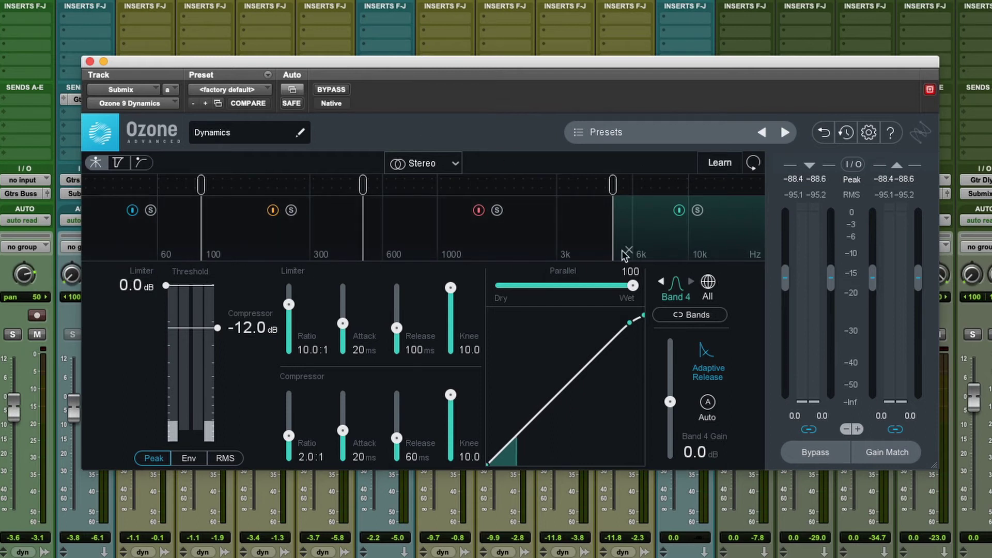
Examine the first two bands of Ozone 9 Dynamics on the Submix and play the mix with the plug-in bypassed
{"action": "left_click", "coordinate": [173, 240]}
{"action": "left_click", "coordinate": [270, 242]}
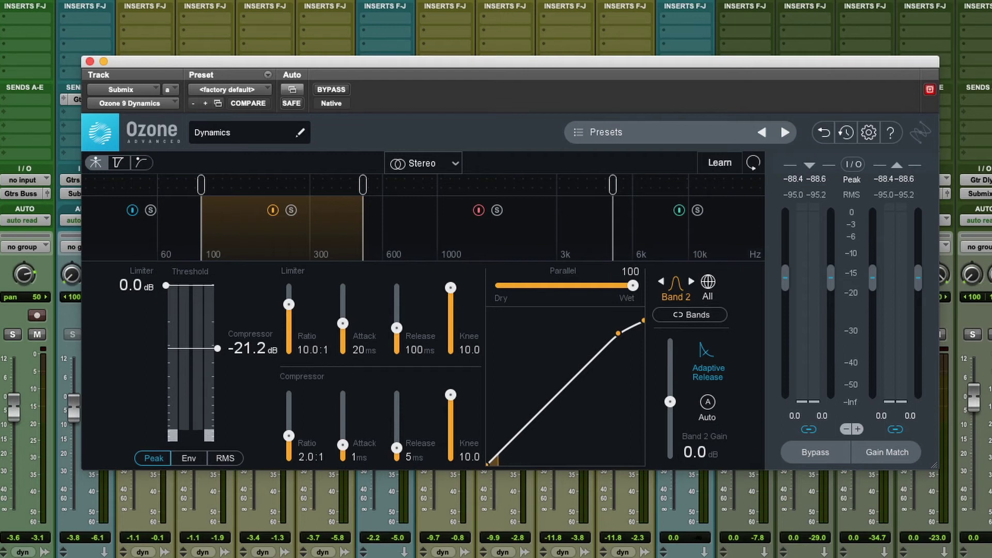
{"action": "key", "text": "space"}
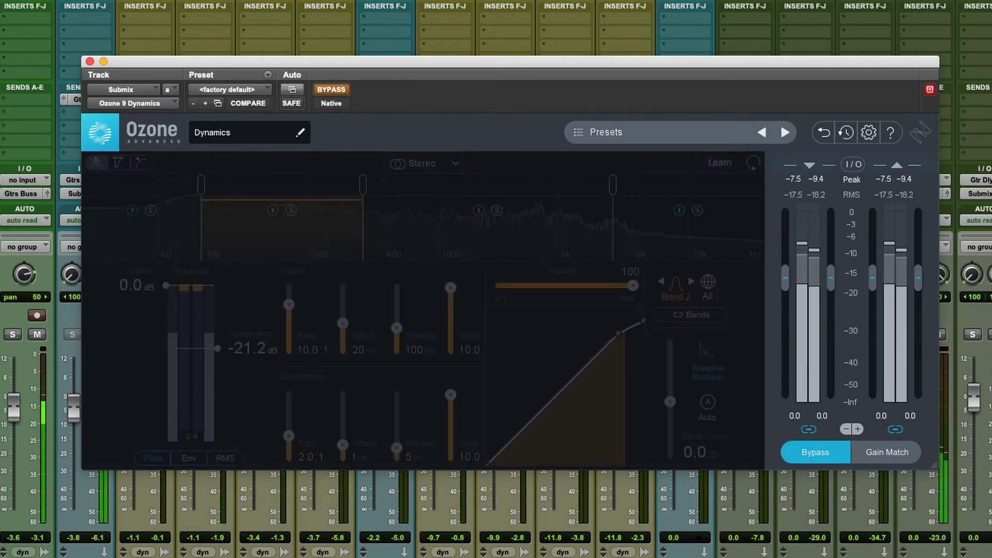
Compare the Submix playback with Ozone 9 Dynamics active and bypassed, leave the compression active and close the plug-in
{"action": "left_click", "coordinate": [812, 452]}
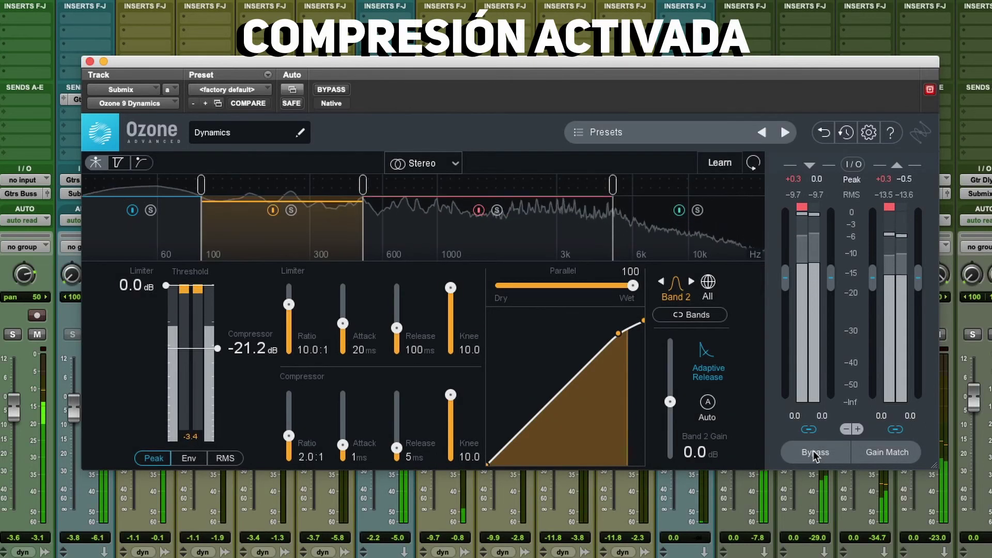
{"action": "left_click", "coordinate": [814, 453]}
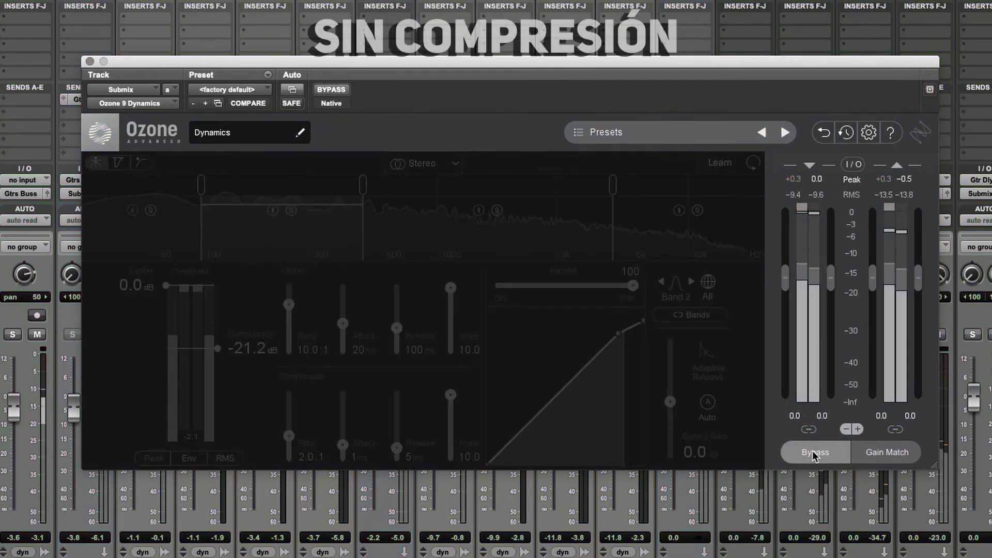
{"action": "left_click", "coordinate": [814, 453]}
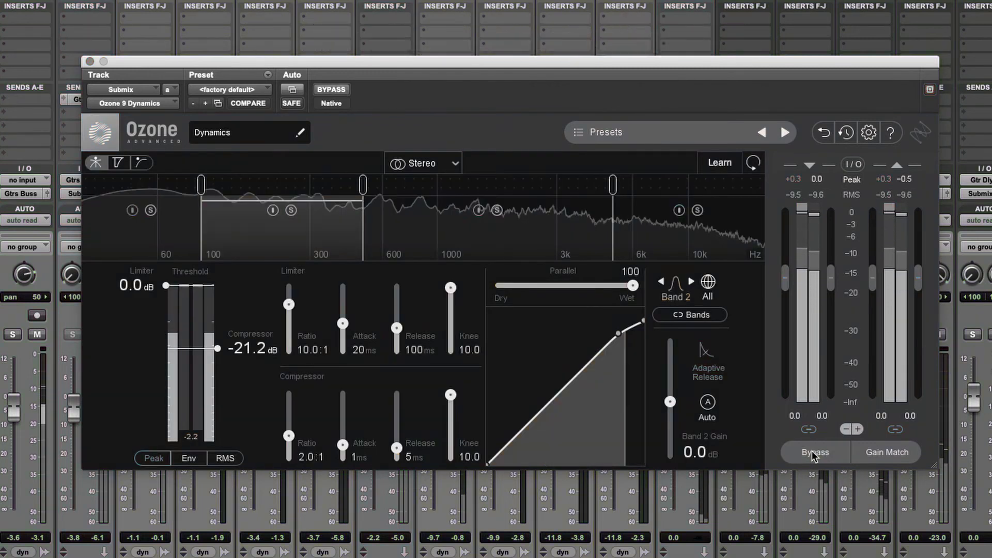
{"action": "left_click", "coordinate": [814, 453]}
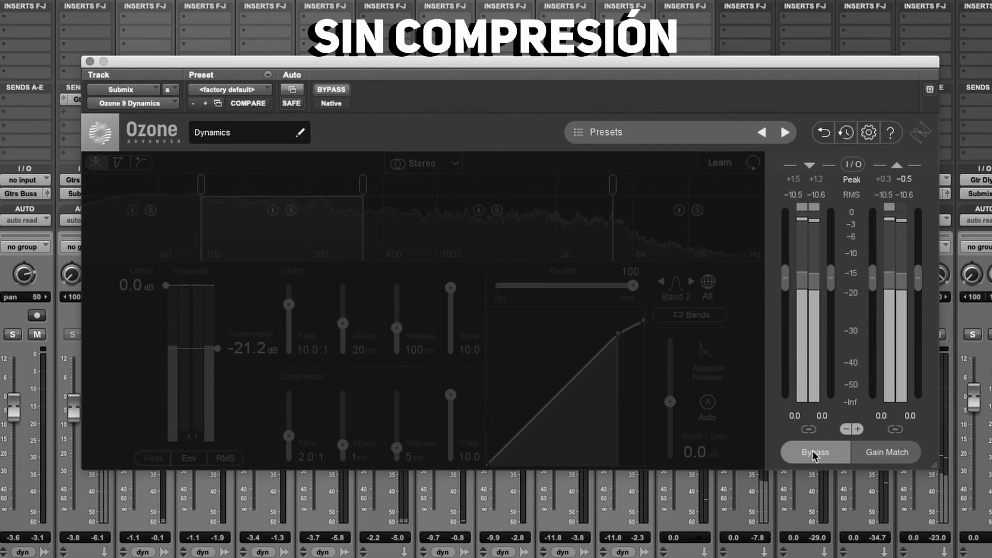
{"action": "left_click", "coordinate": [812, 452]}
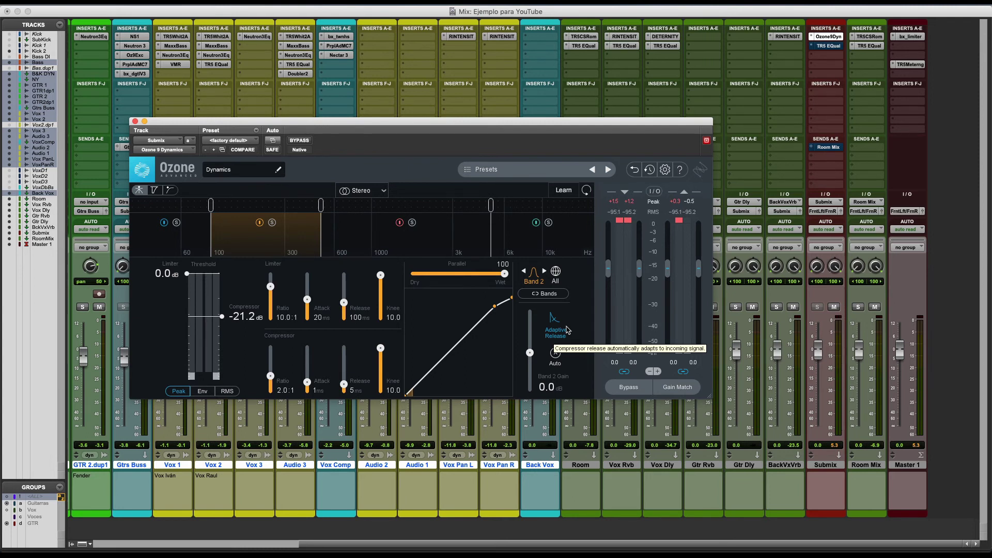
{"action": "key", "text": "super+w"}
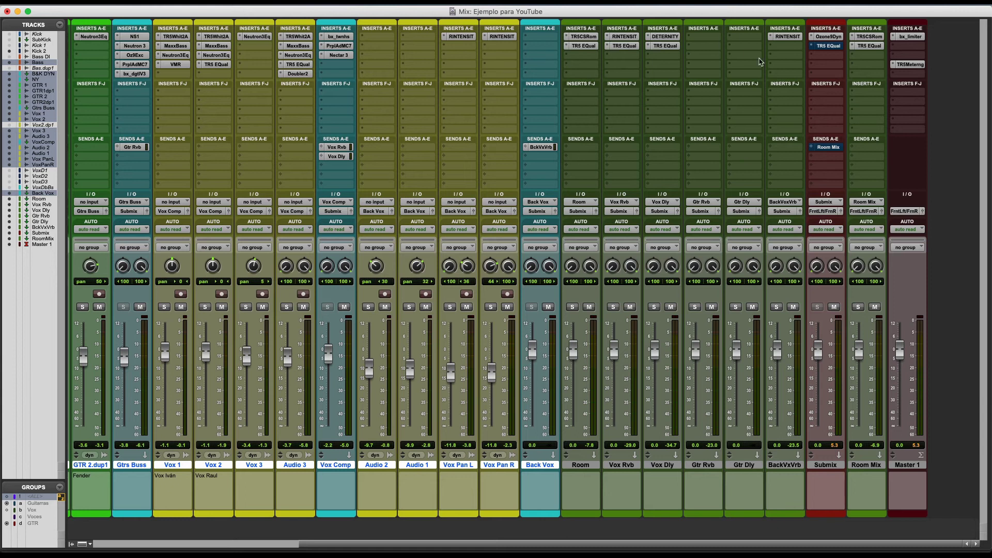
Open TR5 EQual on the Submix, compare playback with the EQ bypassed and active, leave it active and close it
{"action": "left_click", "coordinate": [828, 46]}
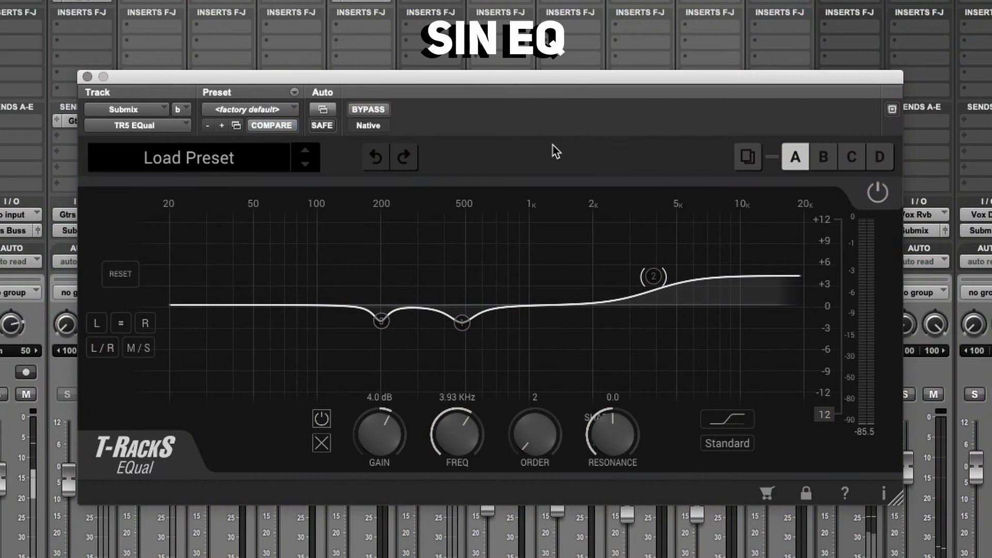
{"action": "left_click", "coordinate": [376, 112]}
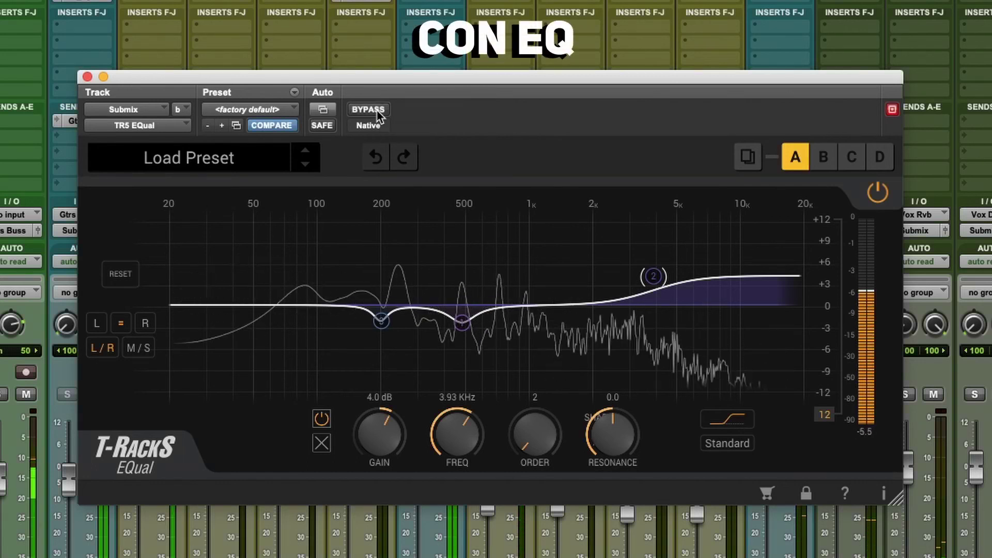
{"action": "left_click", "coordinate": [377, 111]}
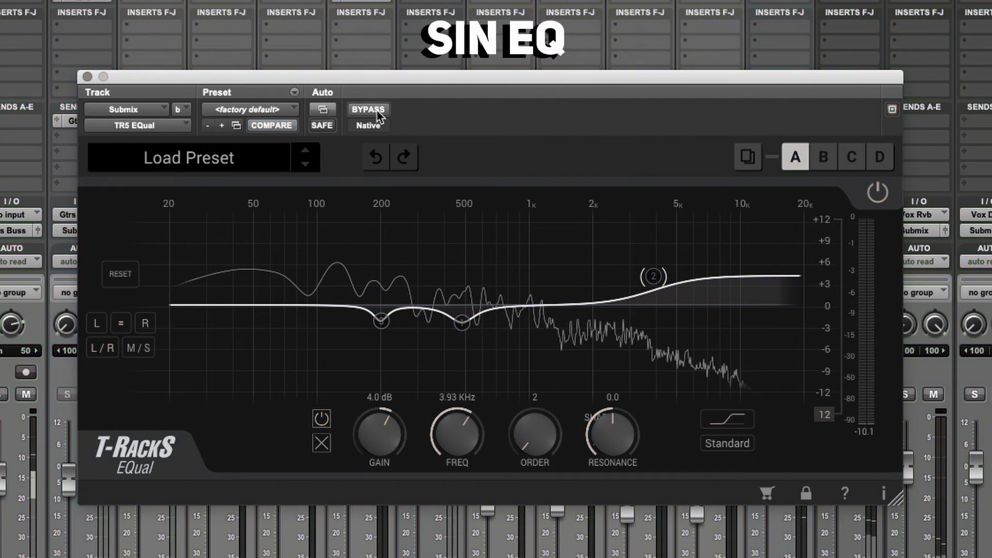
{"action": "left_click", "coordinate": [376, 111]}
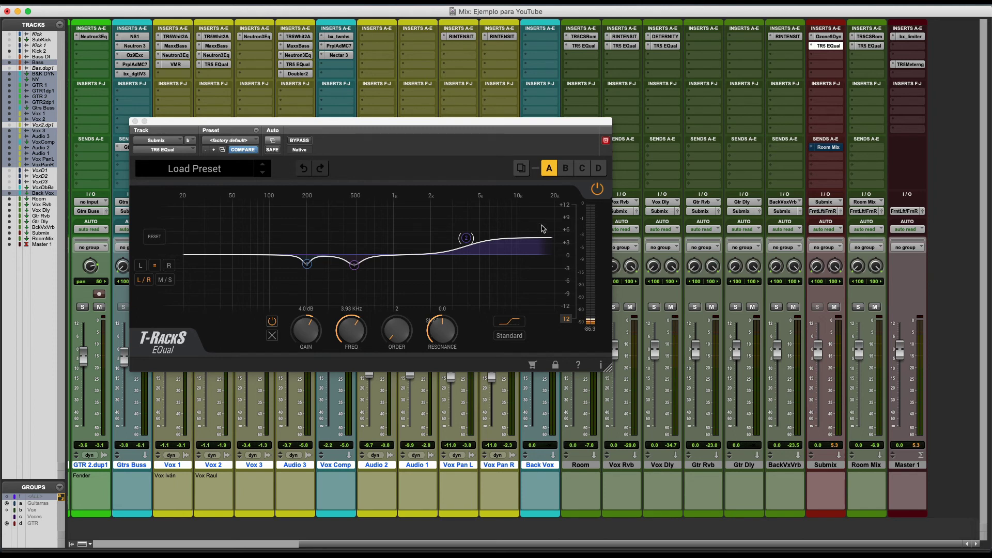
{"action": "left_click", "coordinate": [133, 121]}
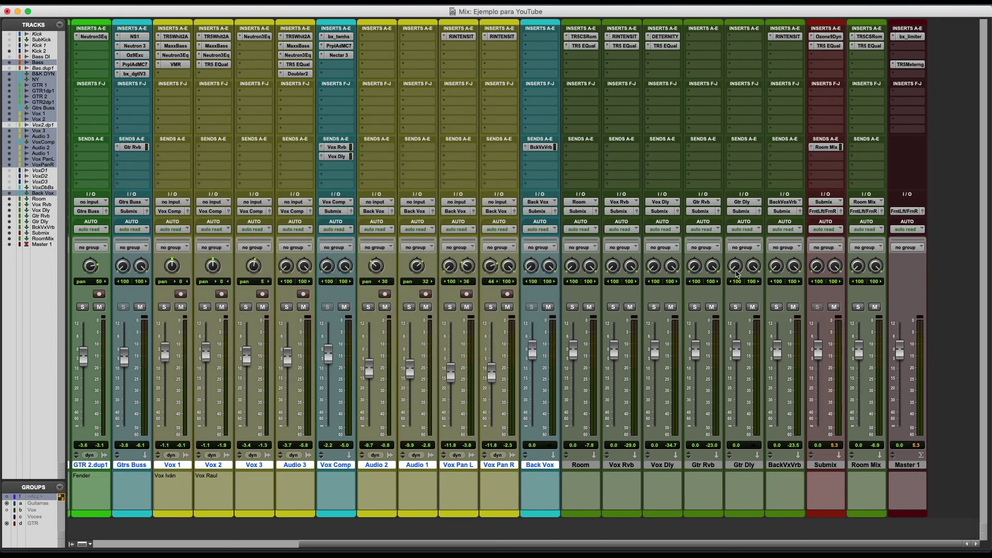
Change the mixer selection to the instrument and vocal tracks from Bass through Back Vox
{"action": "left_click", "coordinate": [826, 465]}
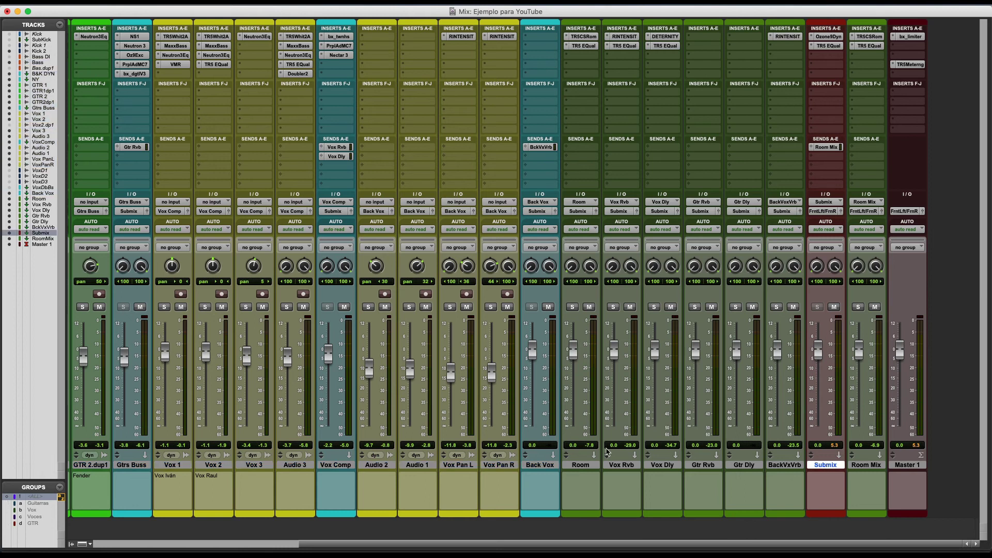
{"action": "scroll", "coordinate": [607, 451], "scroll_direction": "left", "scroll_amount": 10}
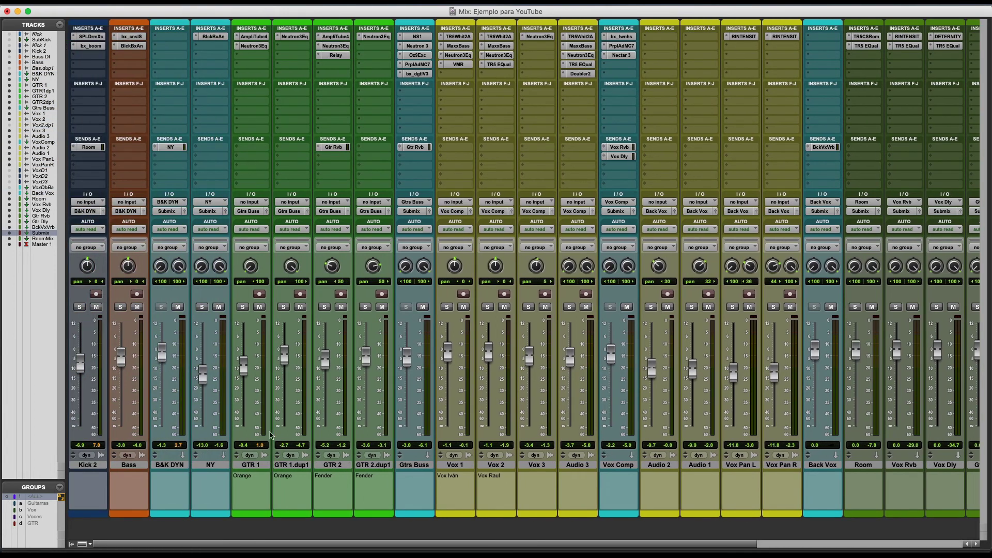
{"action": "left_click", "coordinate": [134, 465], "text": "shift"}
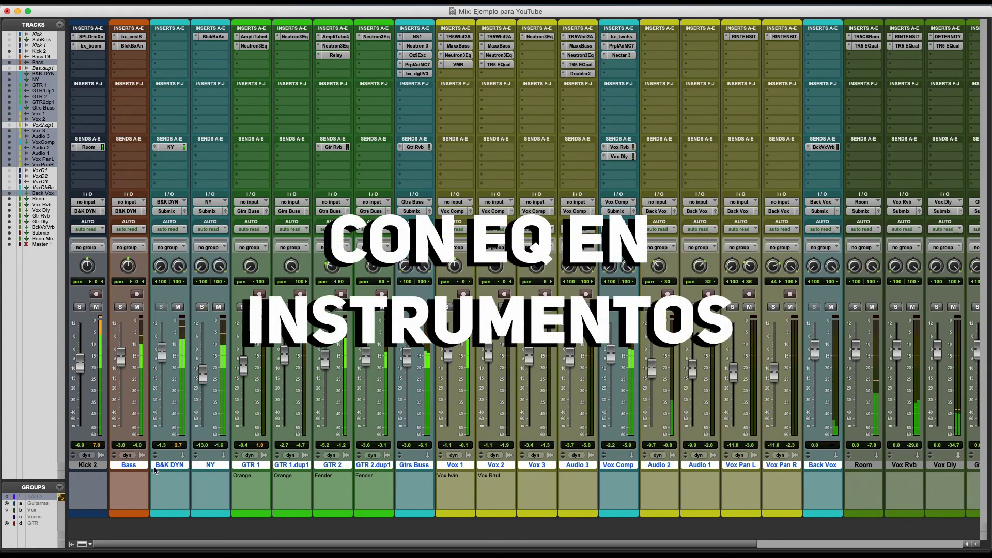
Select only the Submix track
{"action": "scroll", "coordinate": [248, 437], "scroll_direction": "right", "scroll_amount": 5}
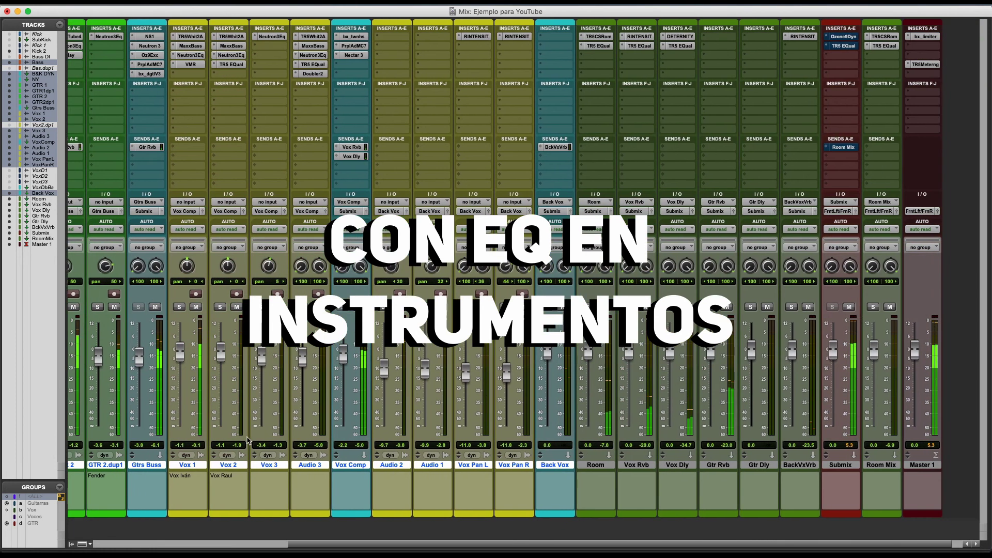
{"action": "left_click", "coordinate": [840, 465]}
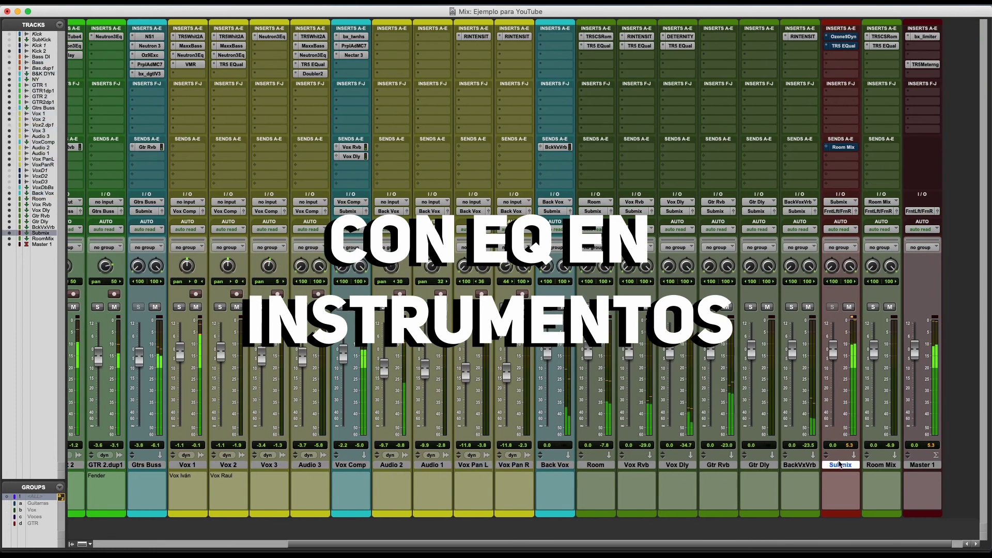